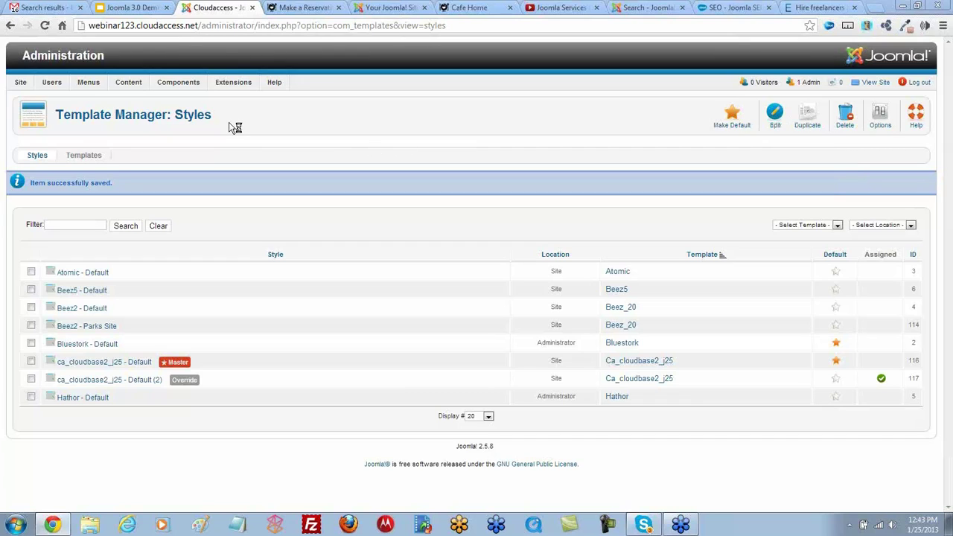
Switch from the Template Manager styles page to the Article Manager's article list
mouse_move(128, 83)
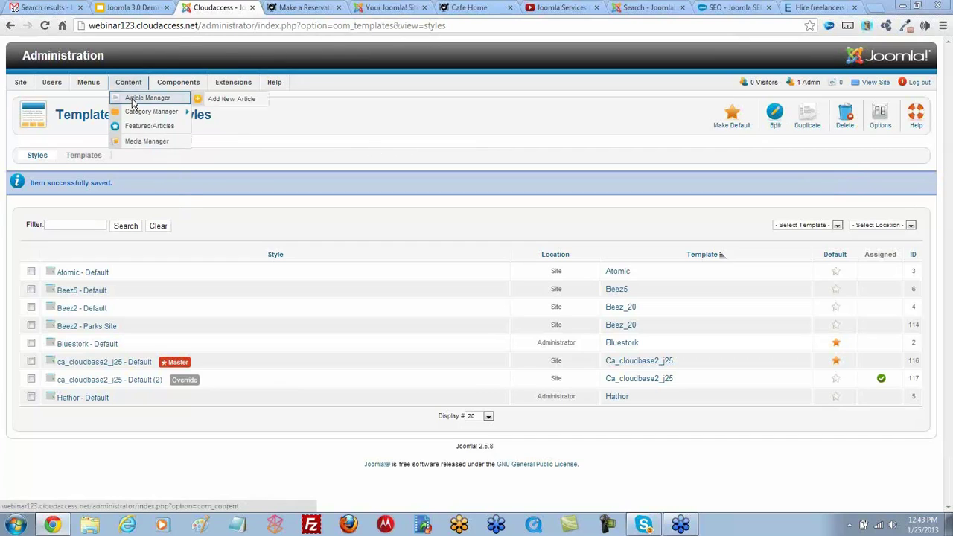
left_click(137, 100)
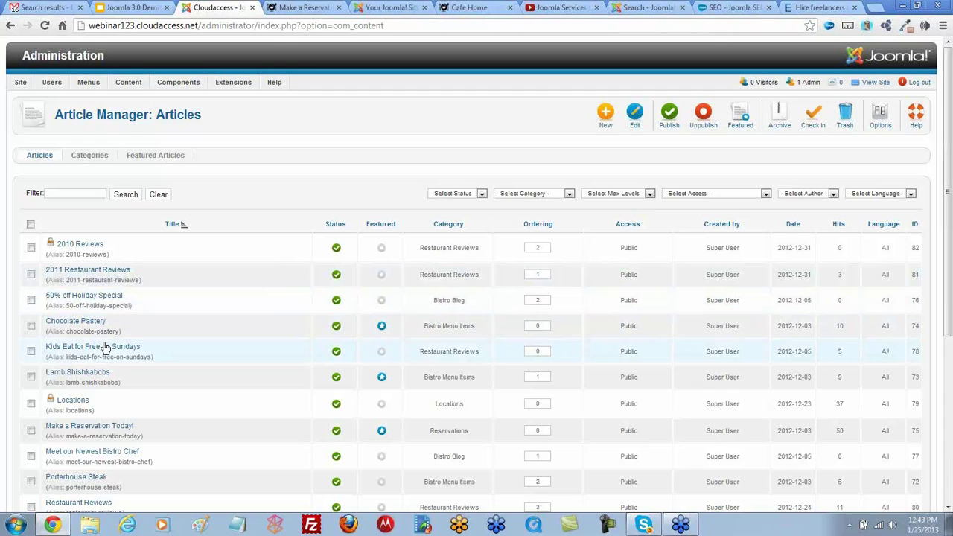
Open 'Kids Eat for Free on Sundays' for editing and select 'ipsum dolor sit' in its first paragraph
left_click(105, 349)
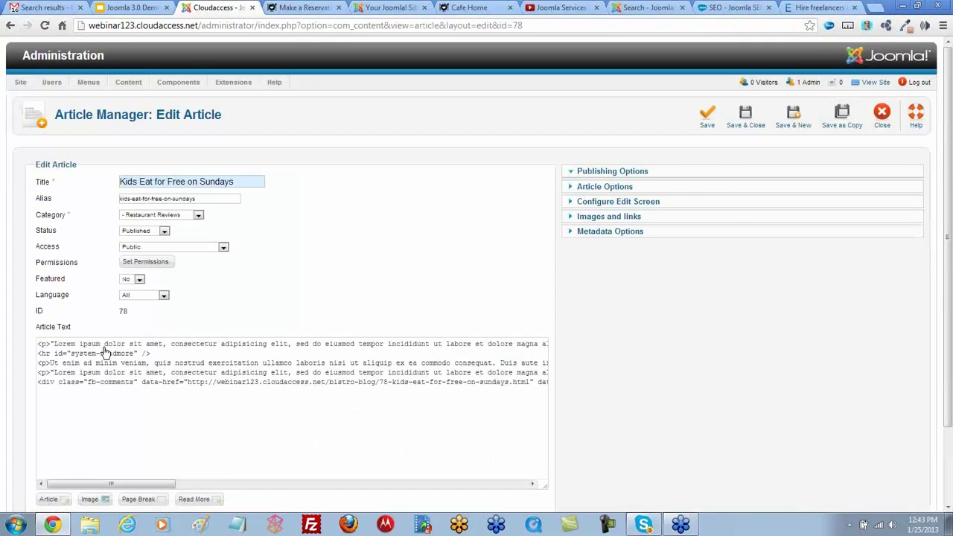
scroll(384, 317, "down", 2)
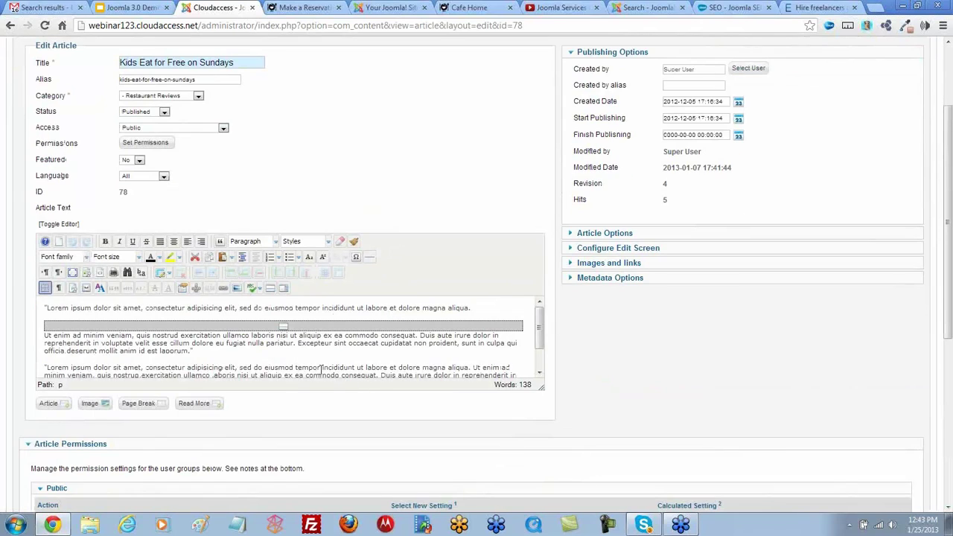
left_click(71, 308)
left_click_drag(70, 308, 121, 311)
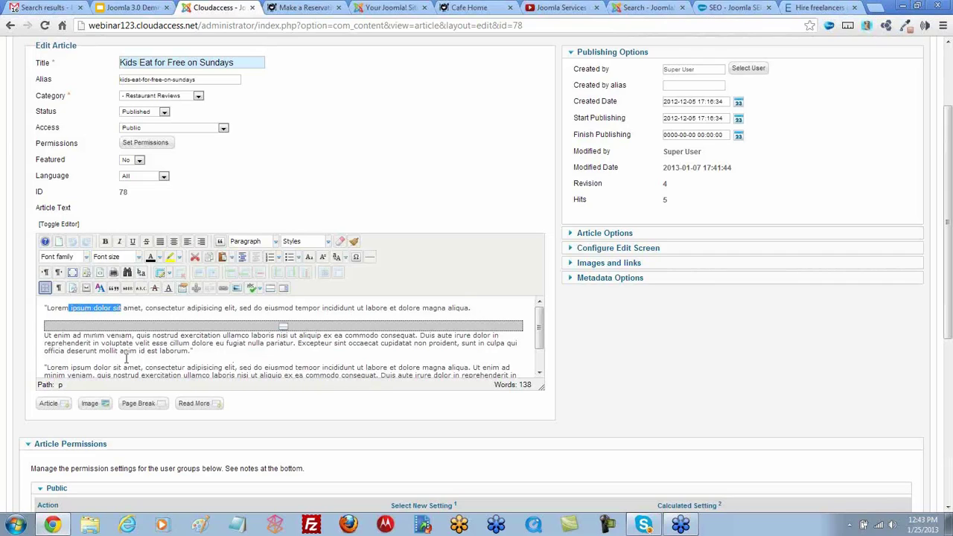
scroll(149, 355, "down", 1)
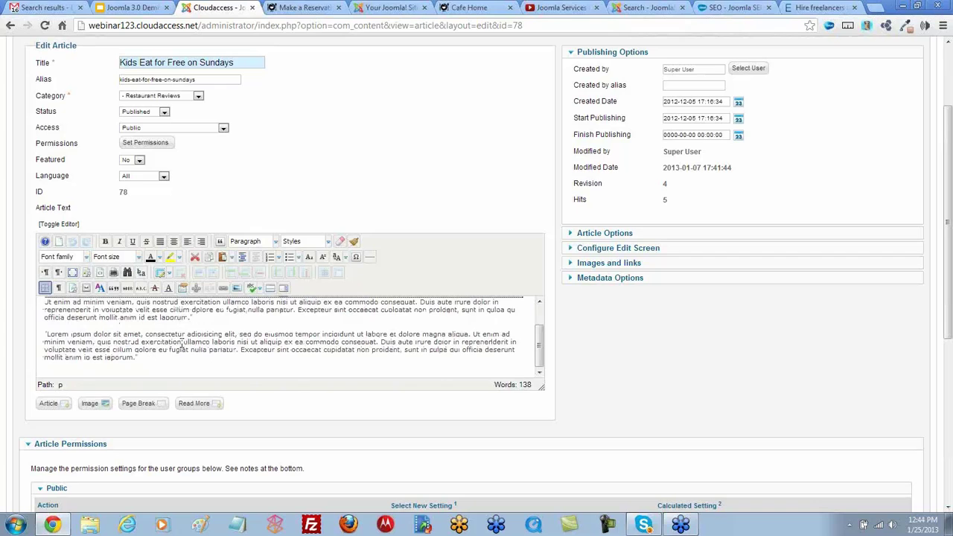
scroll(182, 339, "up", 1)
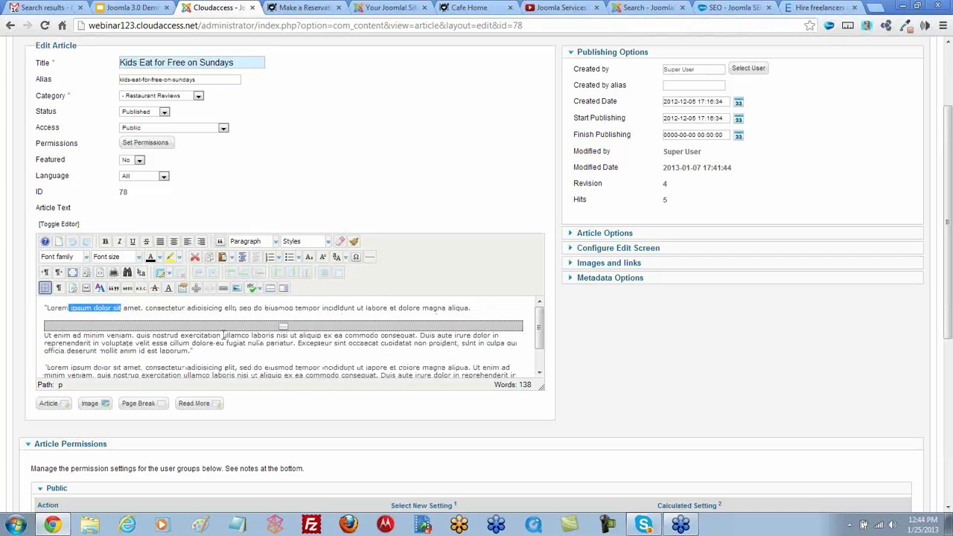
Point a link for 'ipsum dolor sit' at Make a Reservation Today! under Content > Reservations
left_click(225, 292)
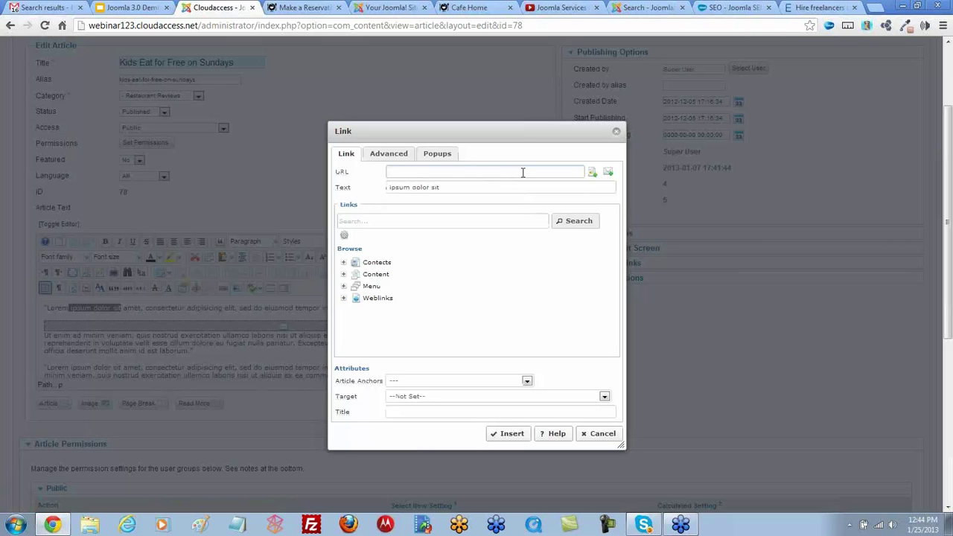
left_click(344, 275)
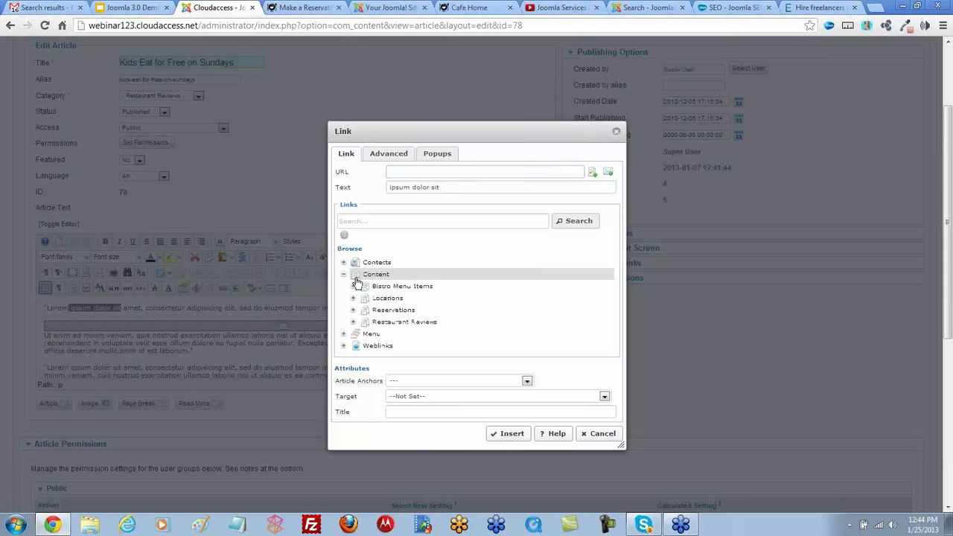
left_click(354, 323)
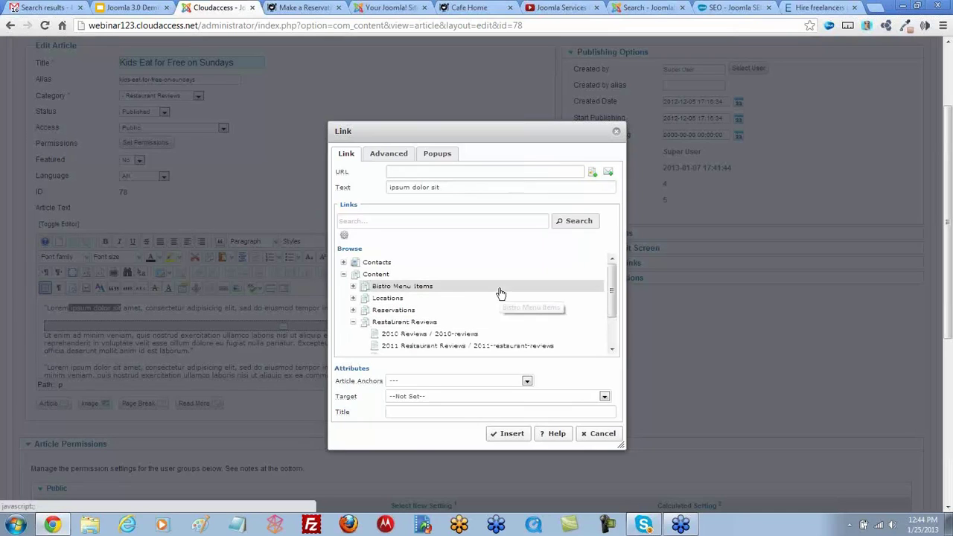
scroll(500, 294, "down", 2)
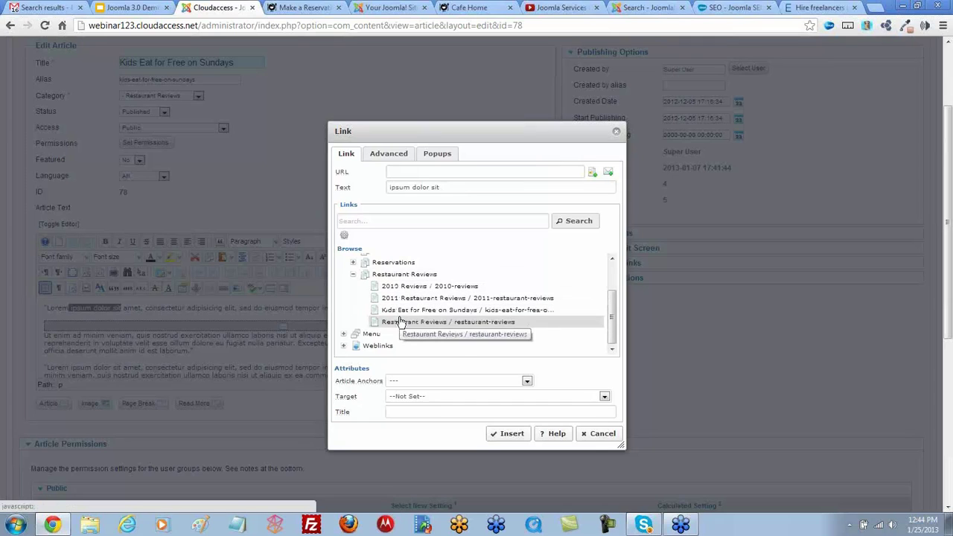
scroll(394, 320, "up", 2)
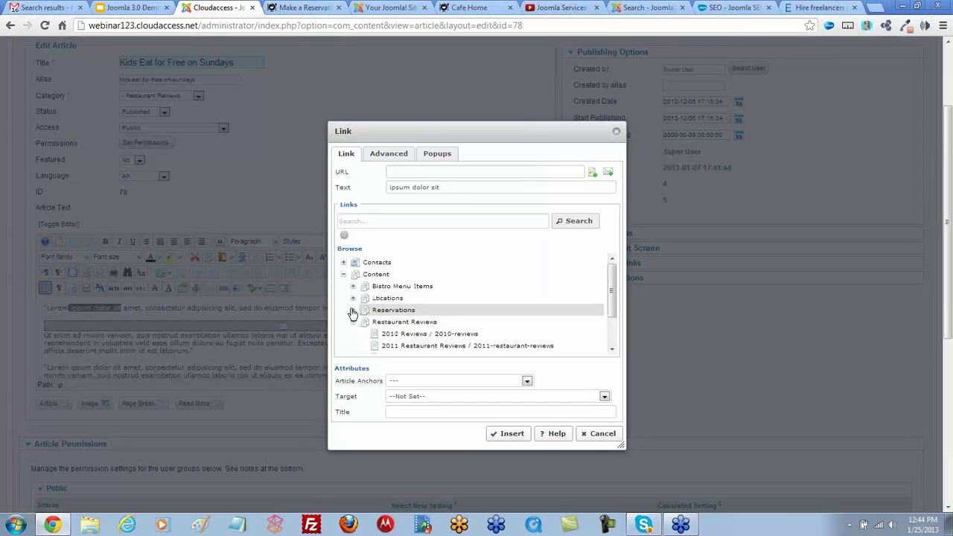
left_click(363, 310)
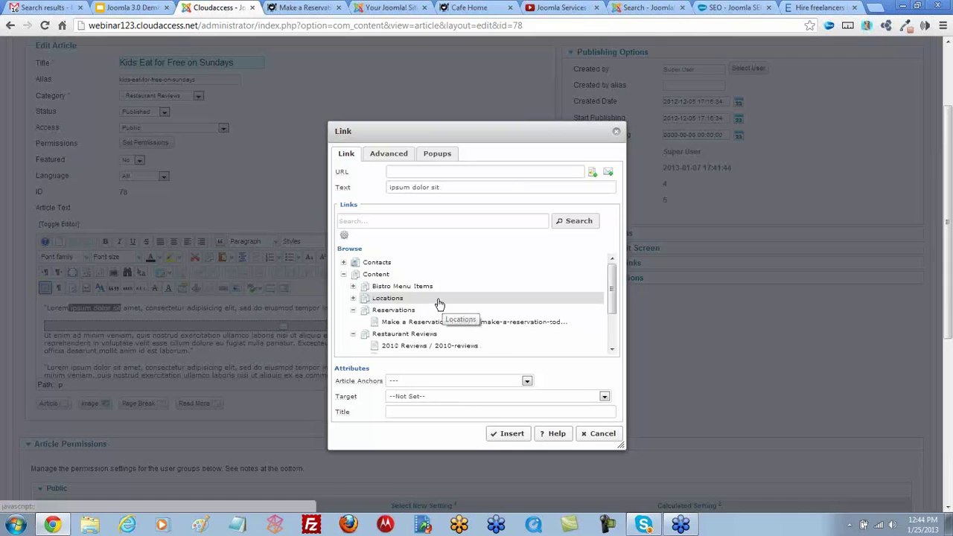
left_click(419, 325)
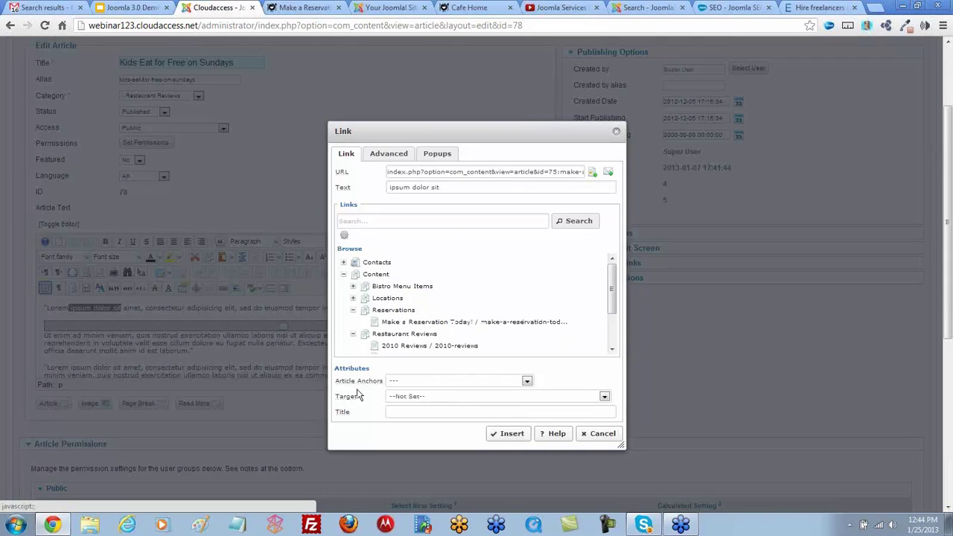
mouse_move(348, 406)
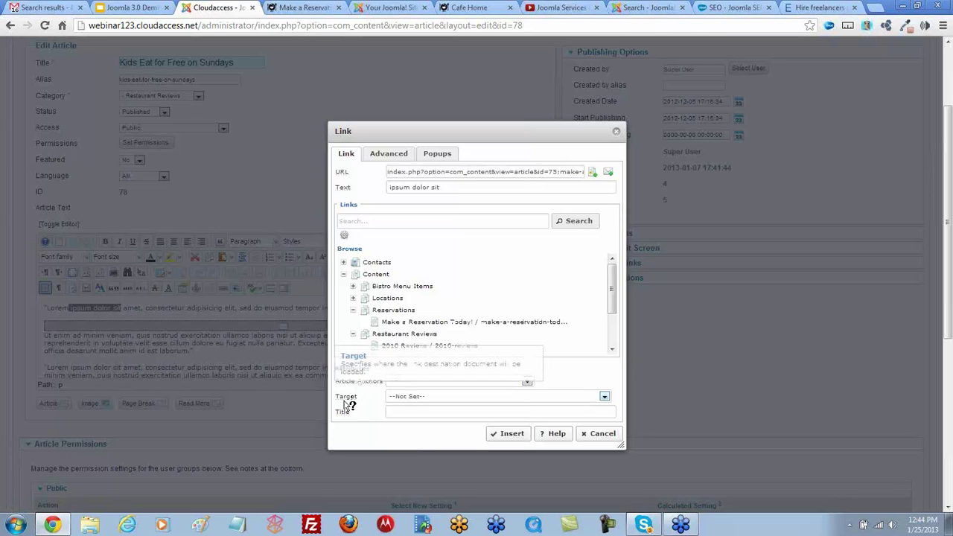
left_click(604, 398)
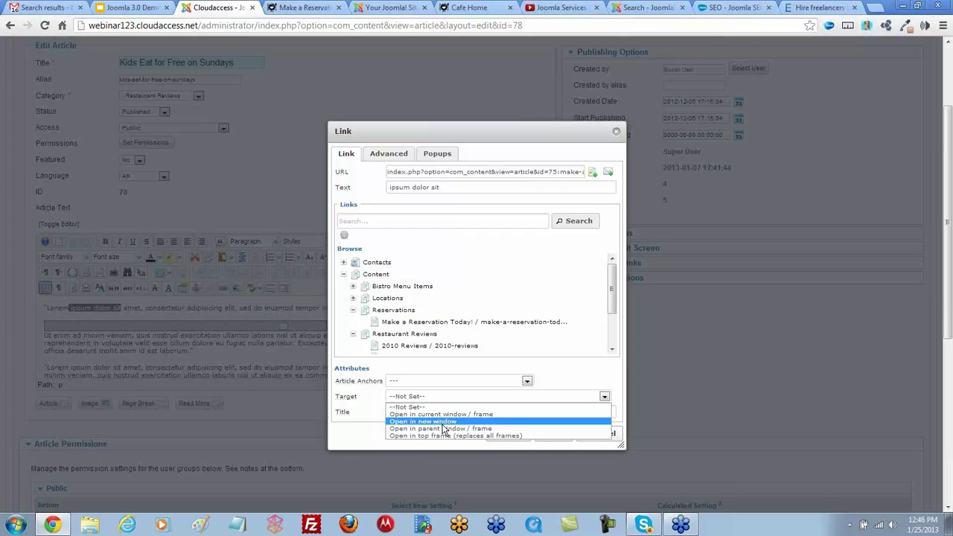
Insert the link with a current-window target and save the article
left_click(450, 415)
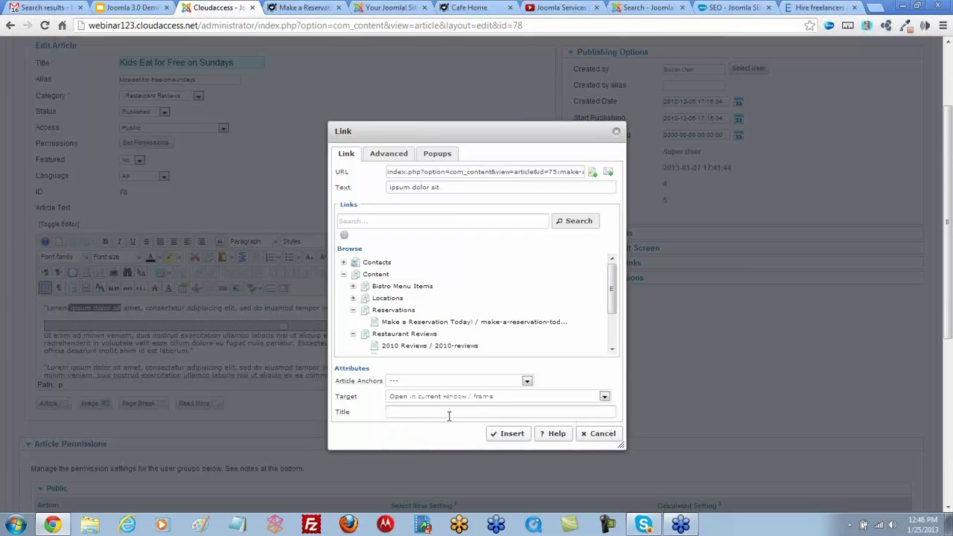
left_click(512, 433)
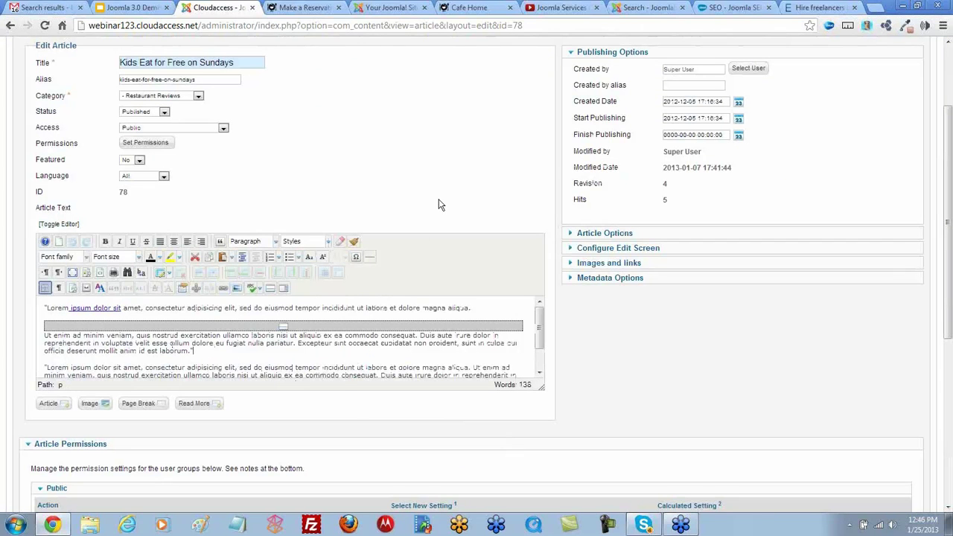
scroll(440, 204, "up", 2)
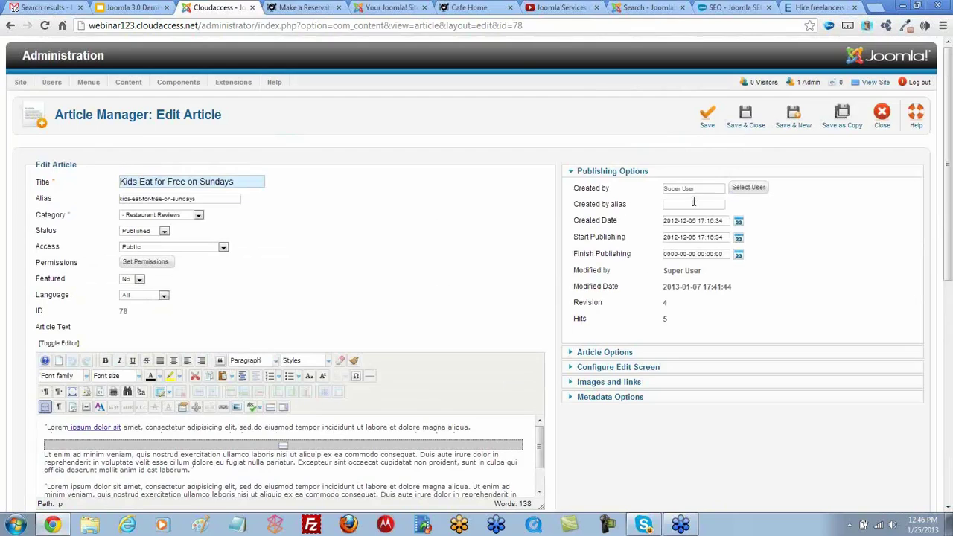
left_click(708, 117)
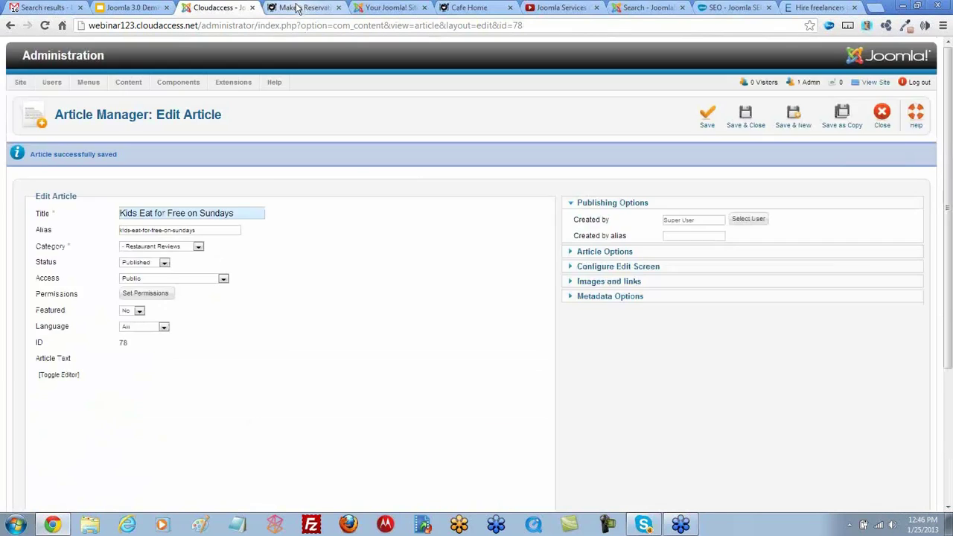
Log in on the front-end Bistro Home page with the user name and password
left_click(295, 9)
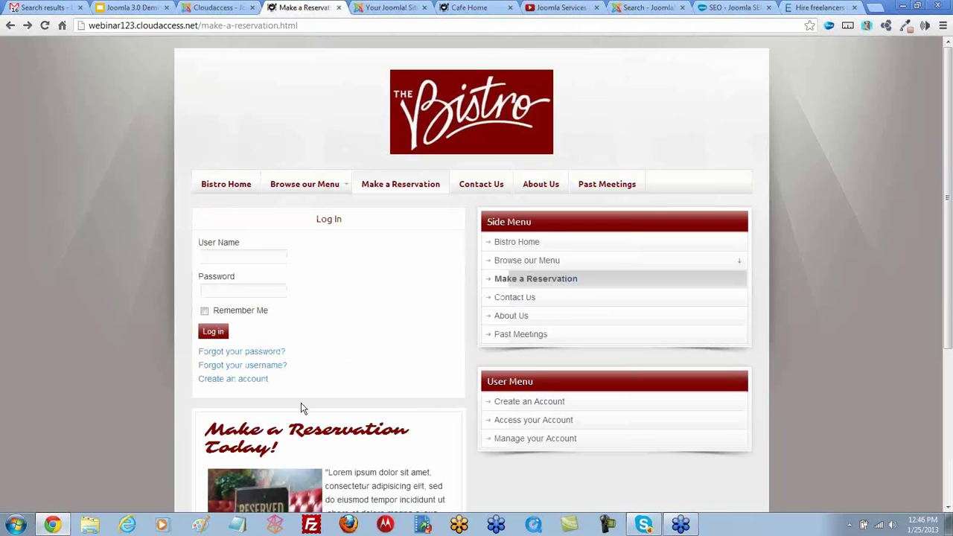
left_click(228, 189)
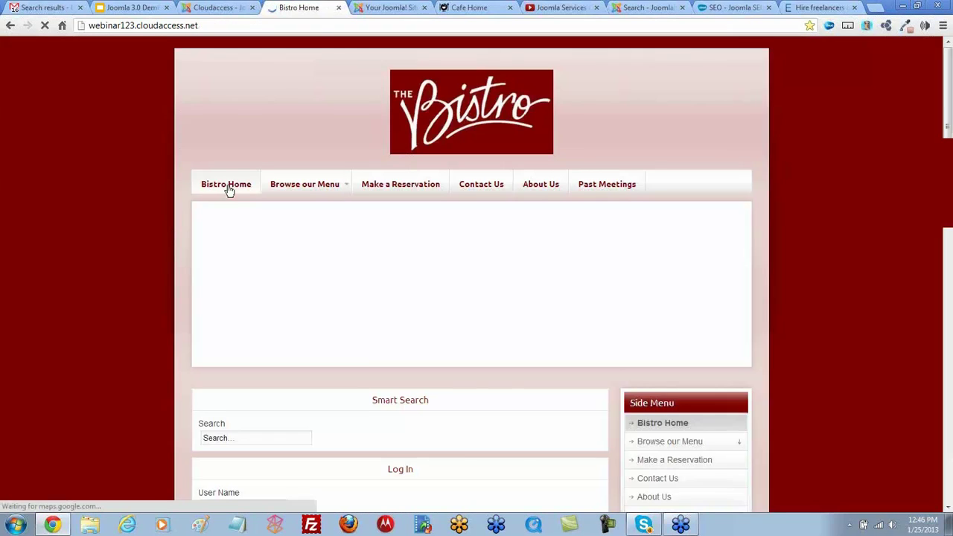
scroll(273, 419, "down", 2)
left_click(253, 408)
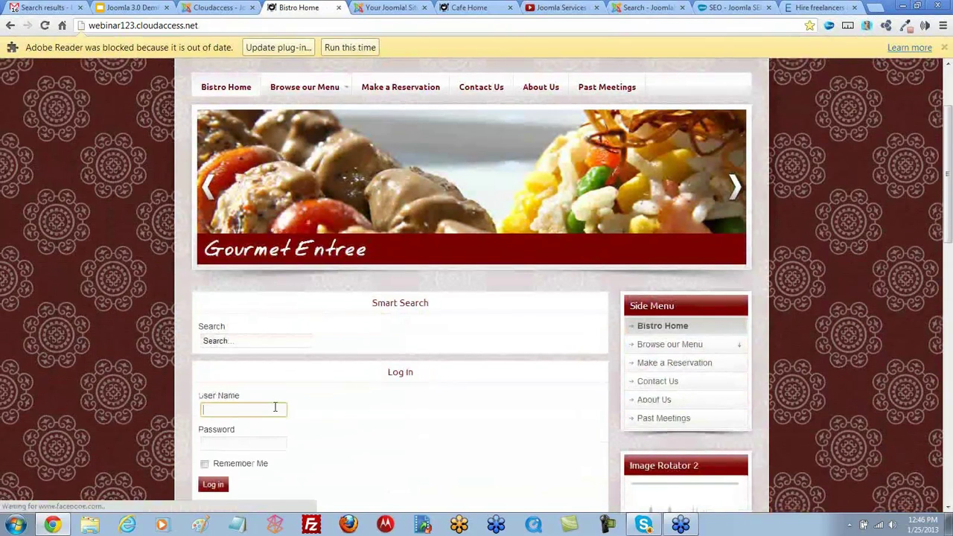
type("jon")
key("Tab")
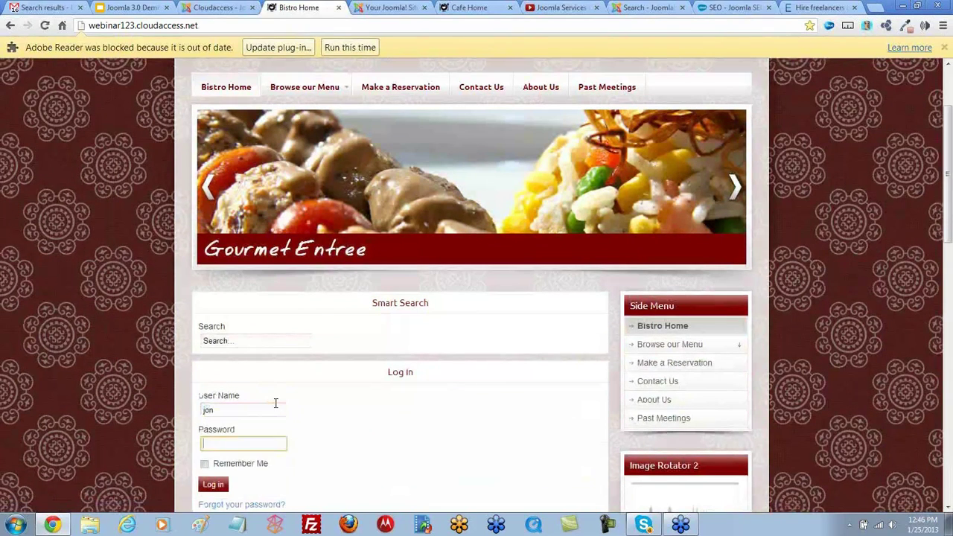
type("****")
key("Return")
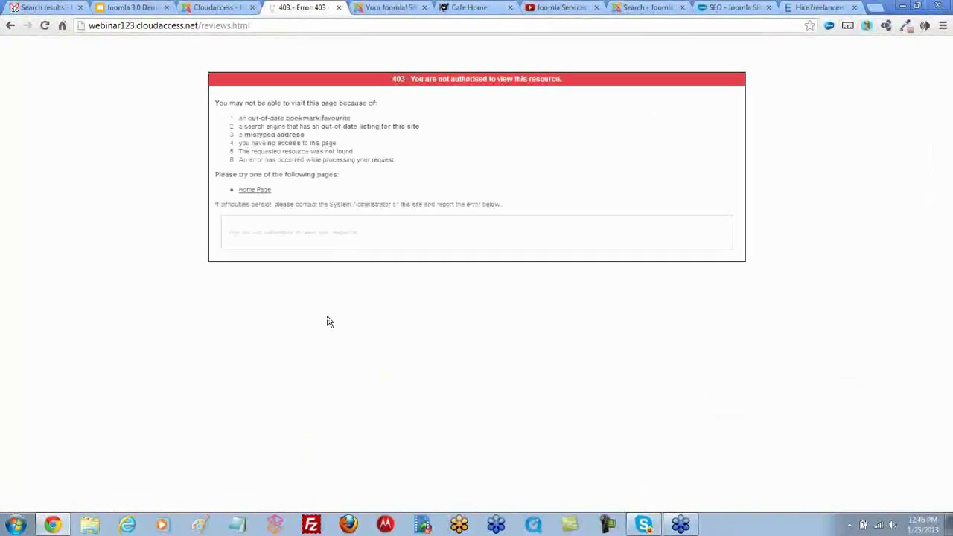
Get from the 403 error page back to Bistro Home, allowing the blocked Adobe Reader plugin once
left_click(10, 27)
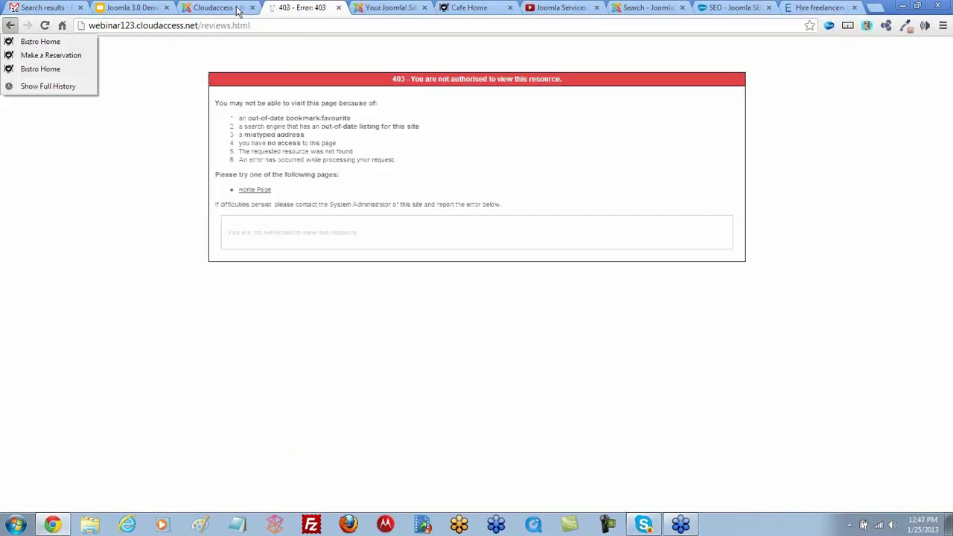
left_click(238, 9)
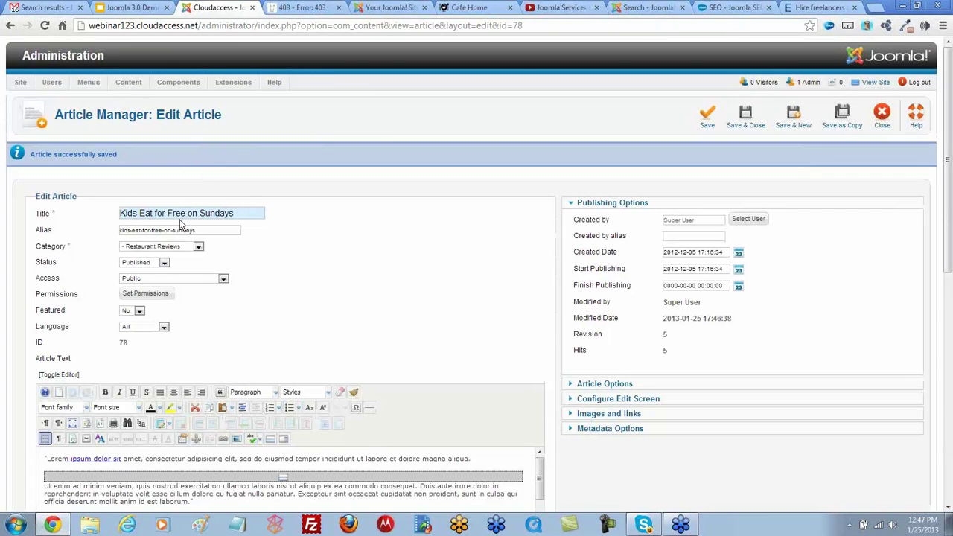
left_click(293, 9)
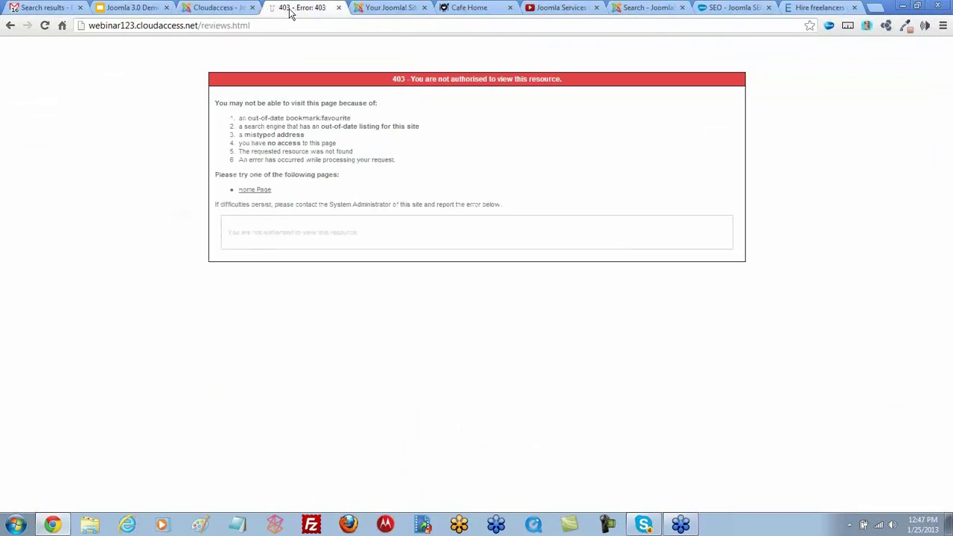
left_click(10, 25)
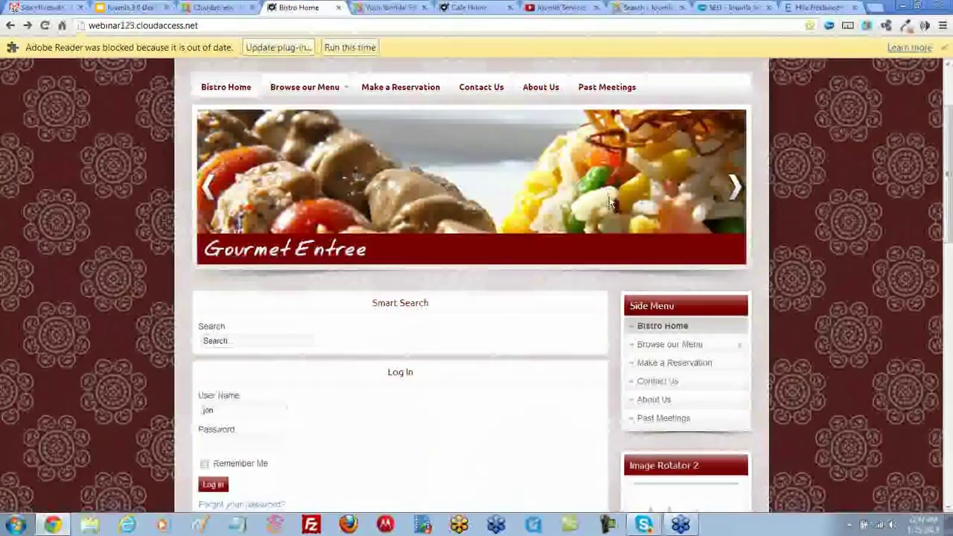
left_click(366, 48)
Open Kids Eat for Free on Sundays under Past Meetings, follow its inline link, and go back
left_click(619, 66)
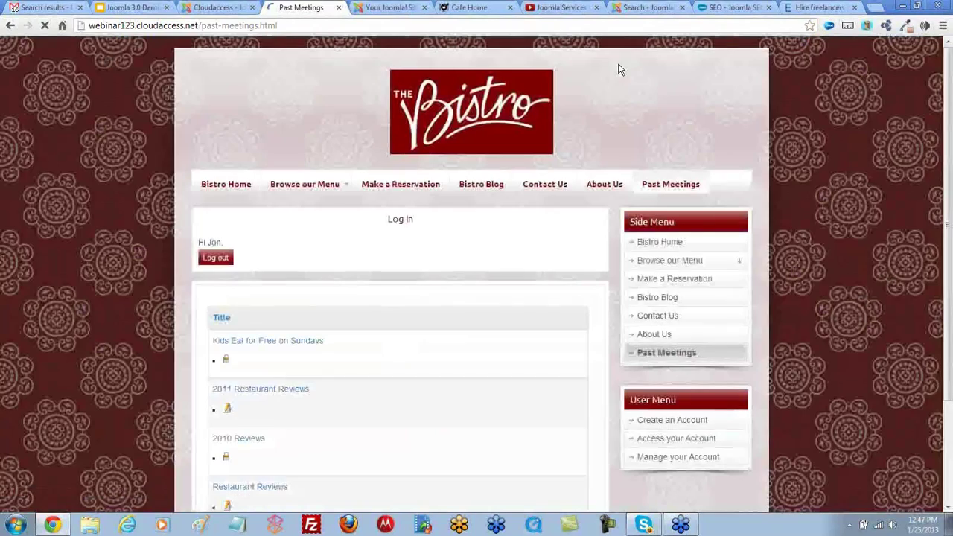
scroll(350, 245, "down", 1)
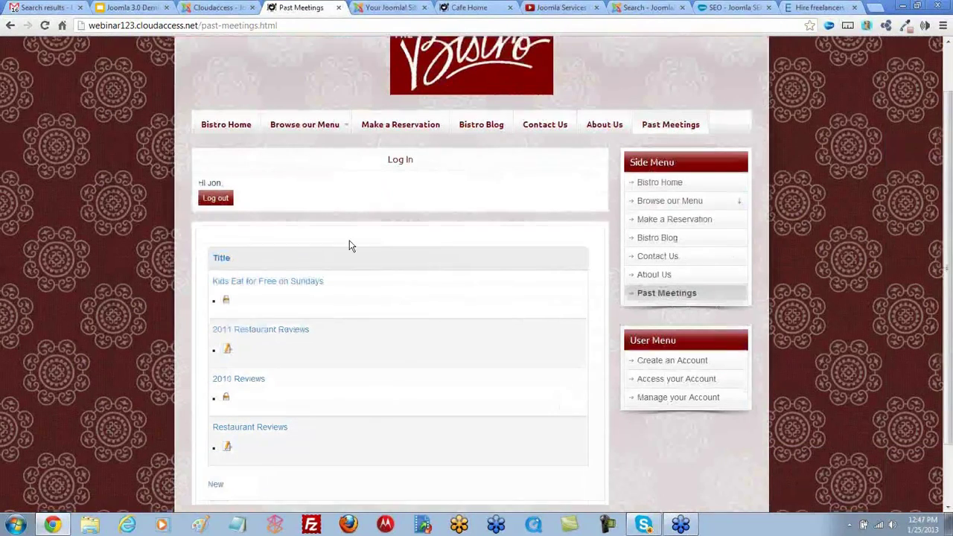
left_click(274, 282)
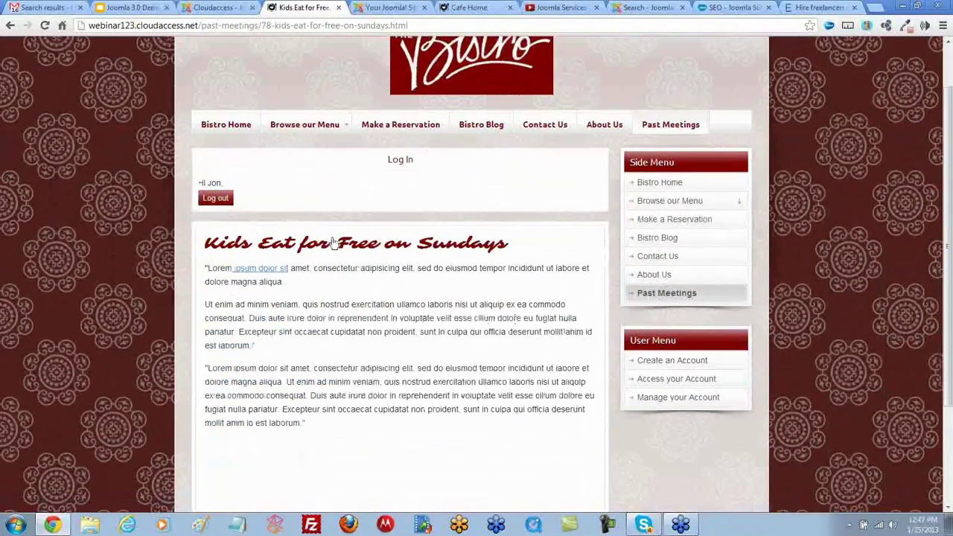
left_click(274, 272)
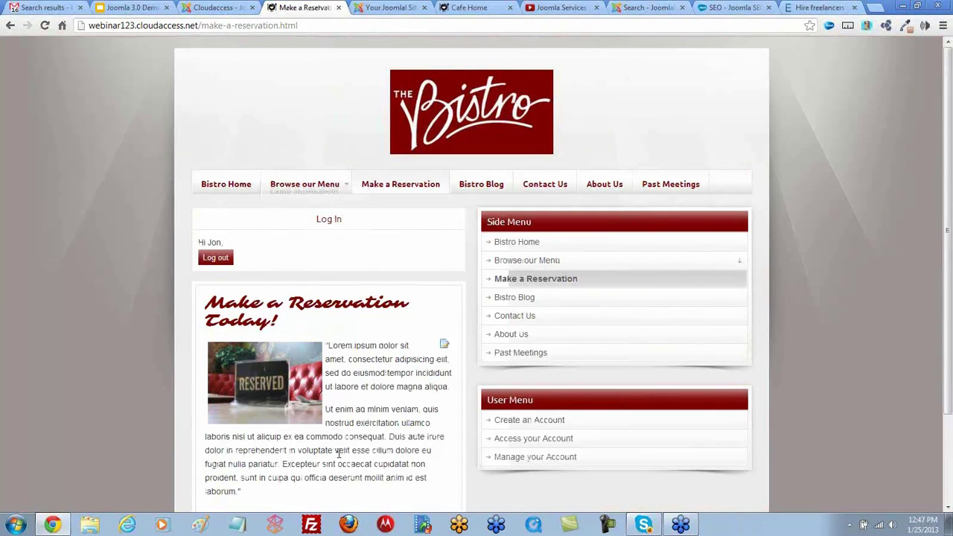
left_click(10, 27)
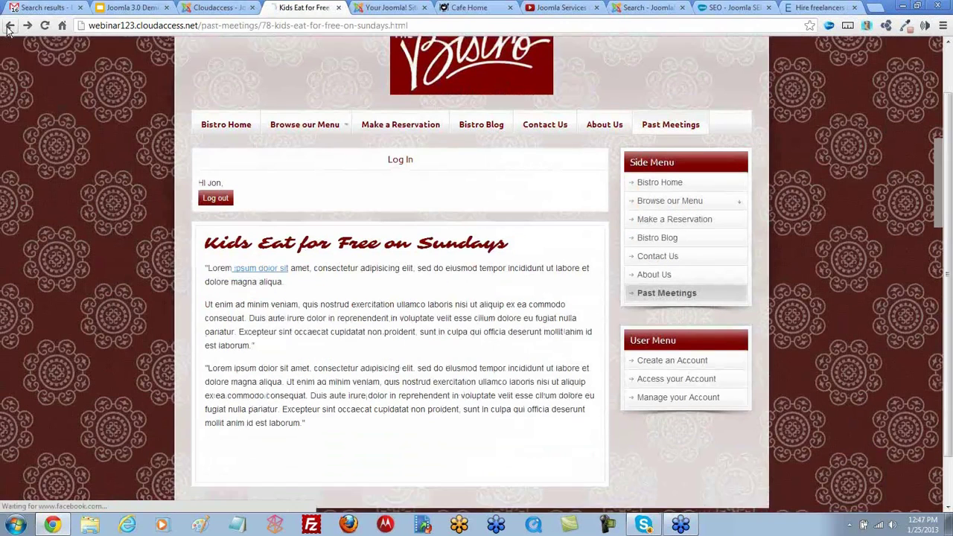
Reselect 'ipsum dolor sit' in the editor and reopen its link settings, leaving the target unchanged
left_click(215, 8)
scroll(283, 248, "down", 3)
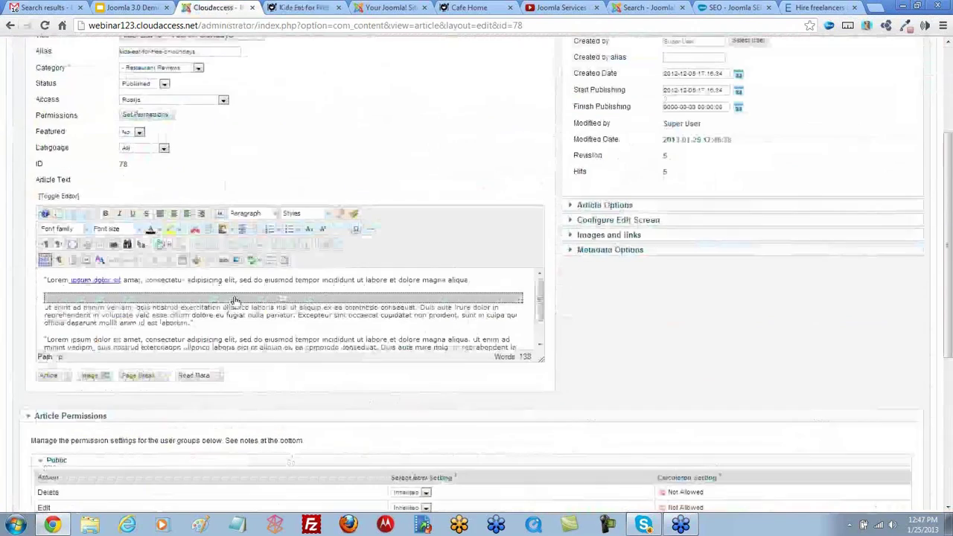
left_click_drag(122, 279, 72, 283)
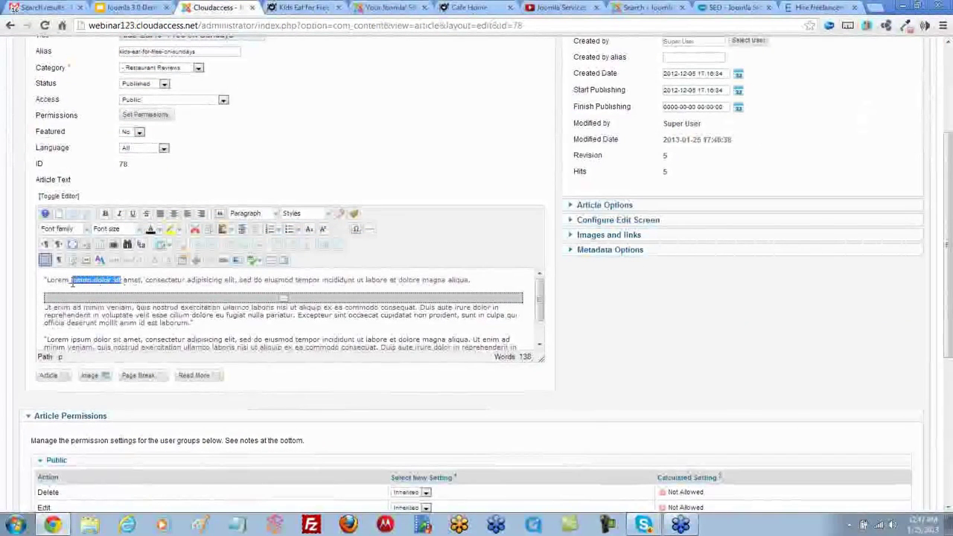
left_click(223, 259)
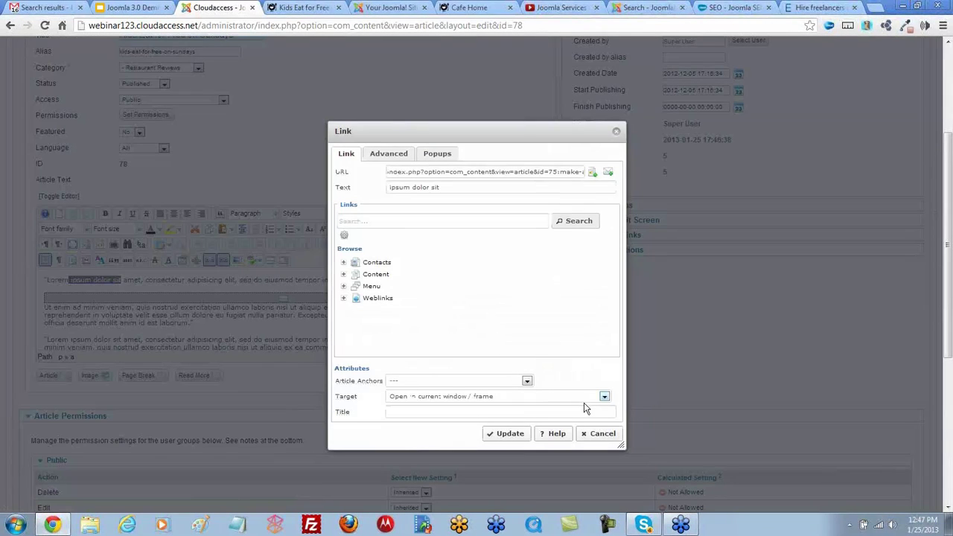
left_click(604, 399)
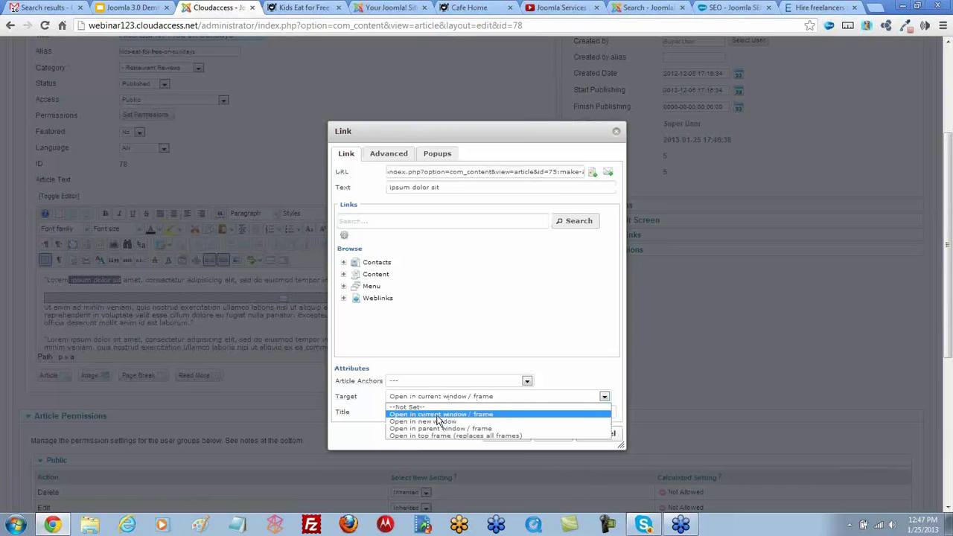
left_click(580, 383)
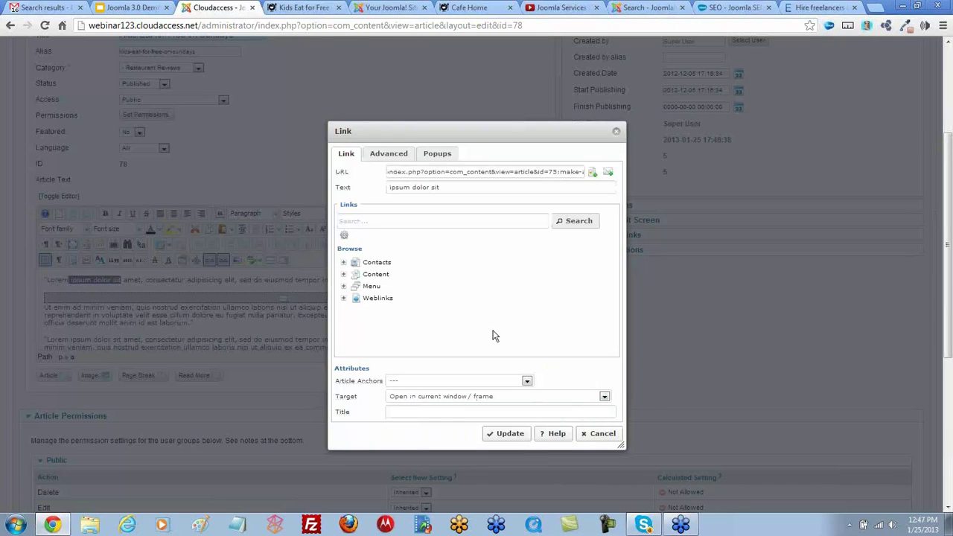
Make the link a Window Popup without toolbar or menu bar and update it
left_click(437, 153)
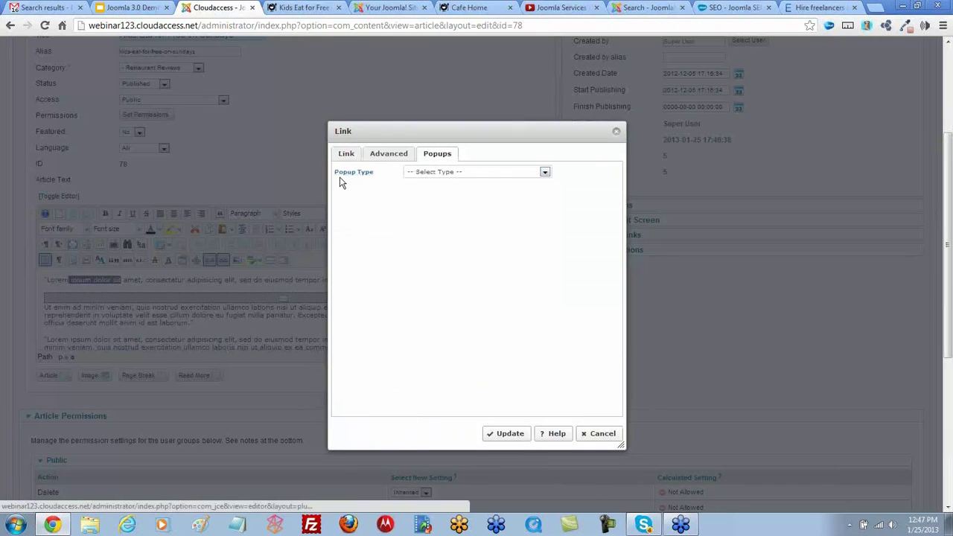
left_click(545, 172)
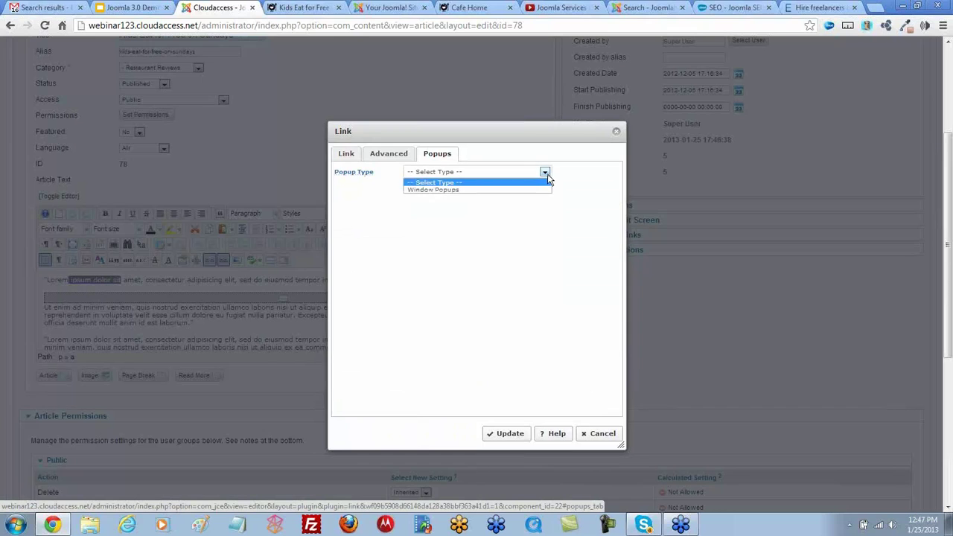
left_click(449, 189)
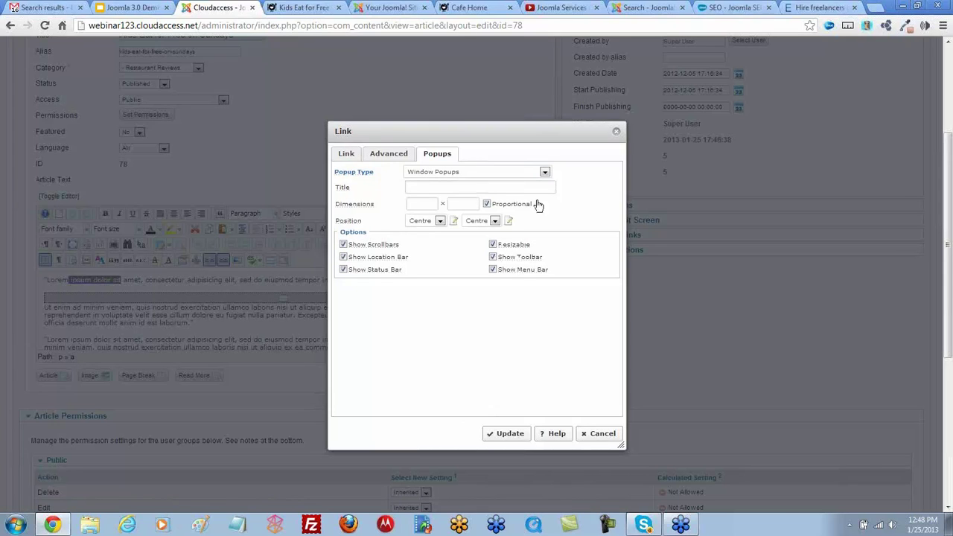
left_click(545, 172)
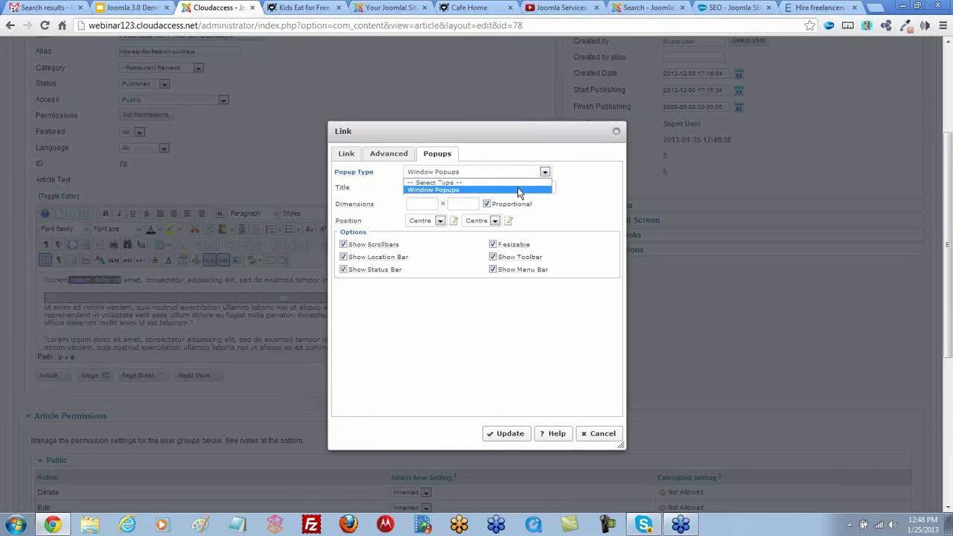
left_click(547, 190)
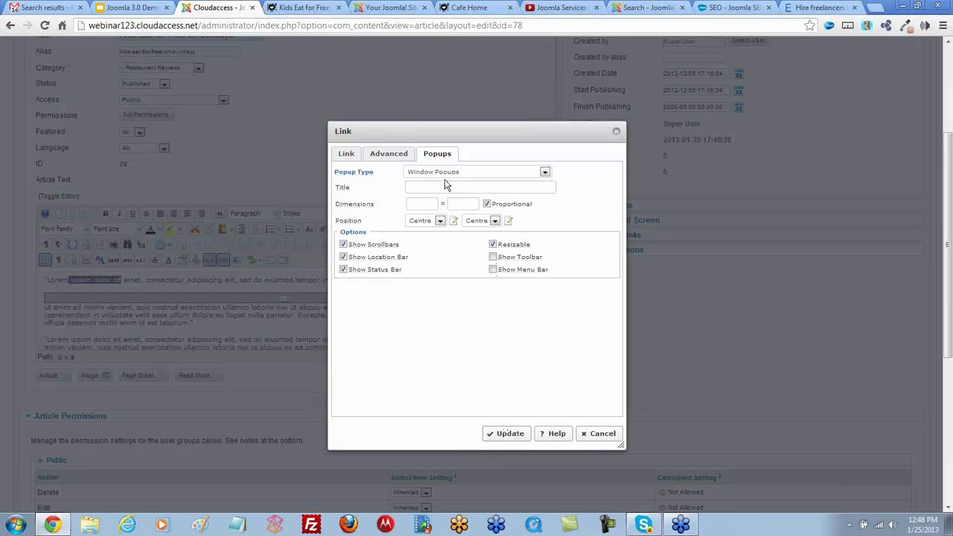
left_click(500, 437)
Save the article and reload it on the front end
scroll(646, 82, "up", 3)
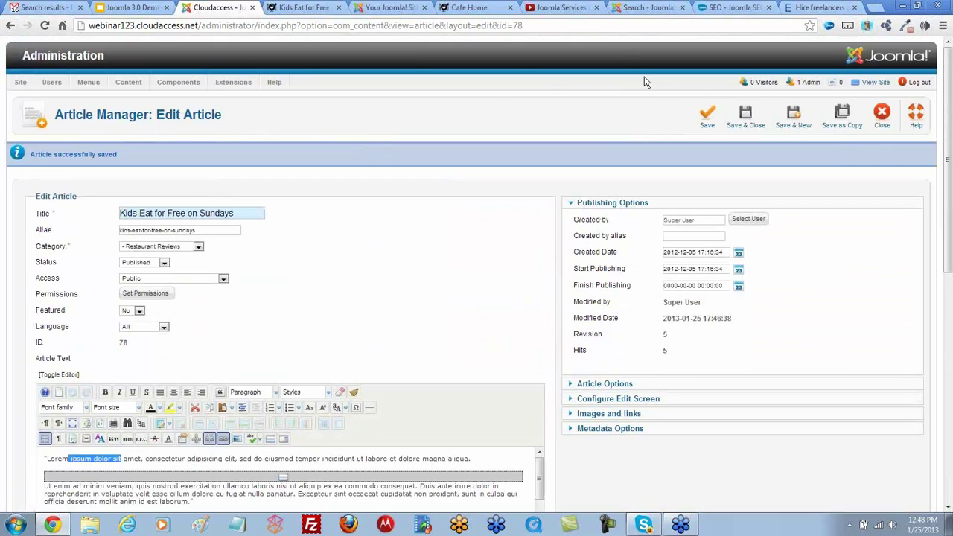
left_click(696, 118)
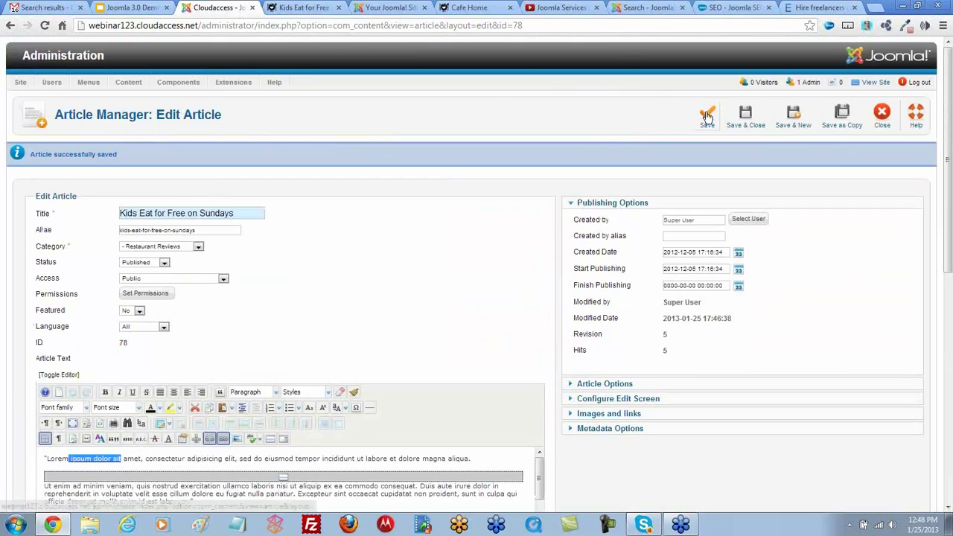
left_click(294, 12)
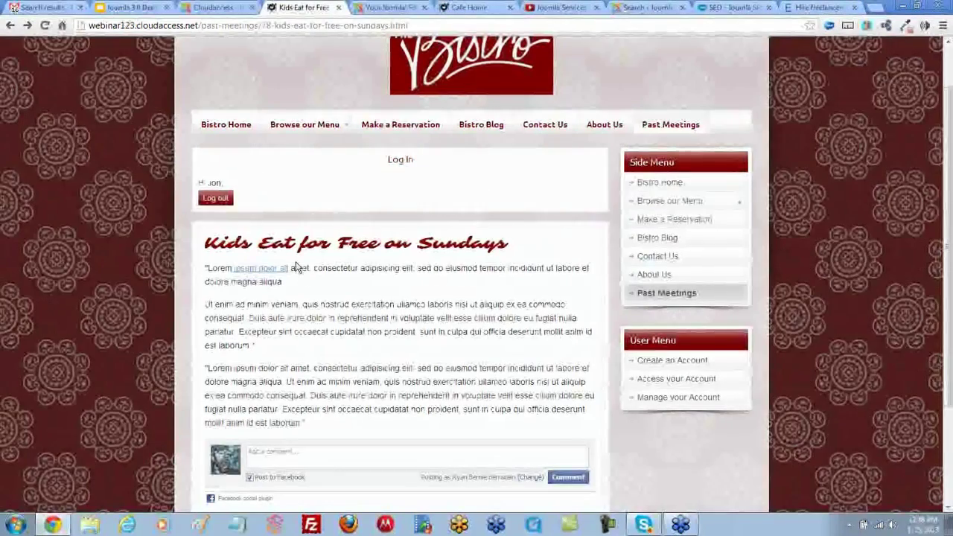
left_click(45, 26)
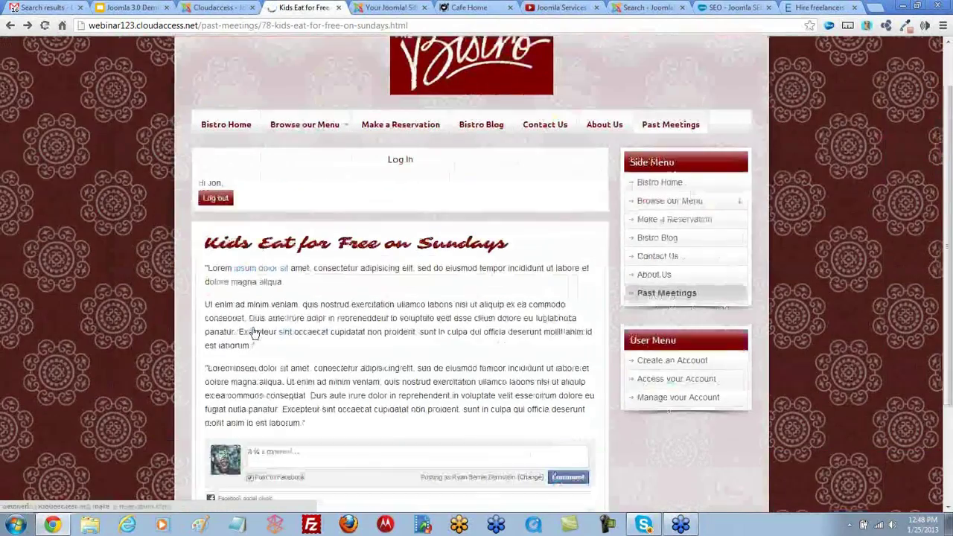
Confirm the link opens Make a Reservation in a popup, close it, and return to the editor
left_click(252, 271)
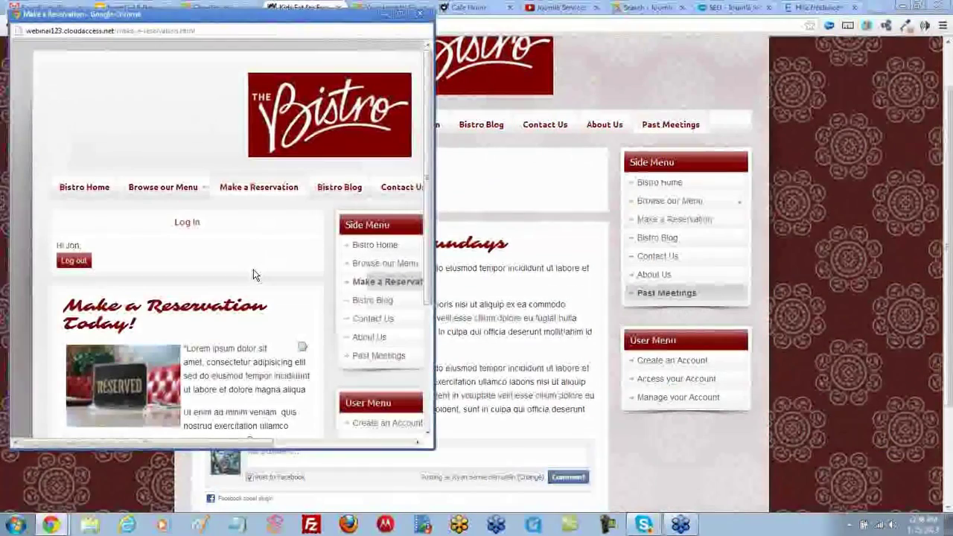
left_click(419, 14)
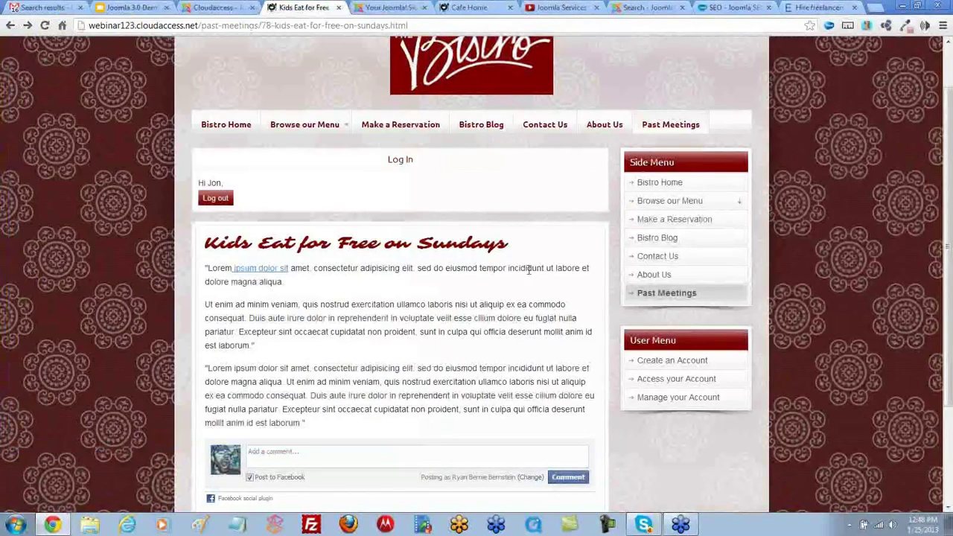
left_click(216, 8)
scroll(394, 305, "down", 2)
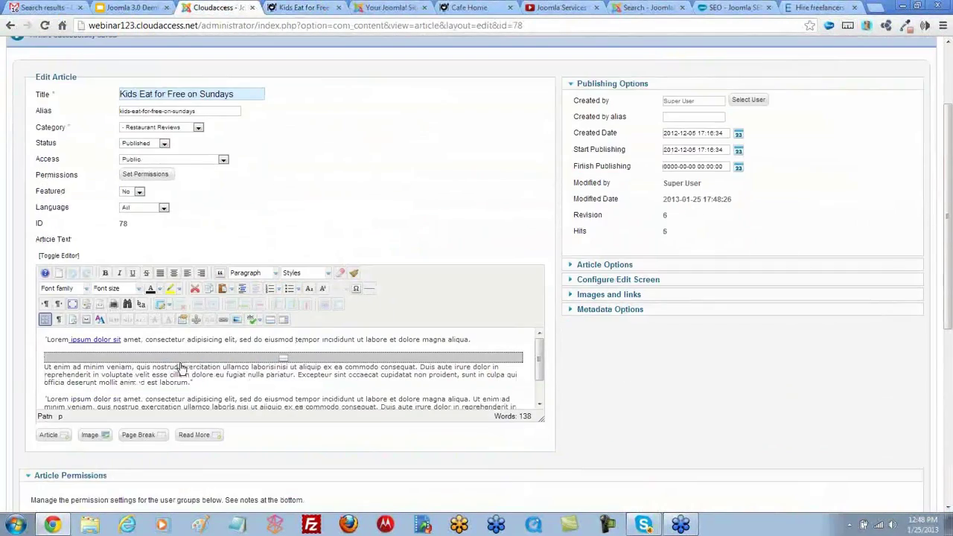
left_click_drag(121, 339, 92, 342)
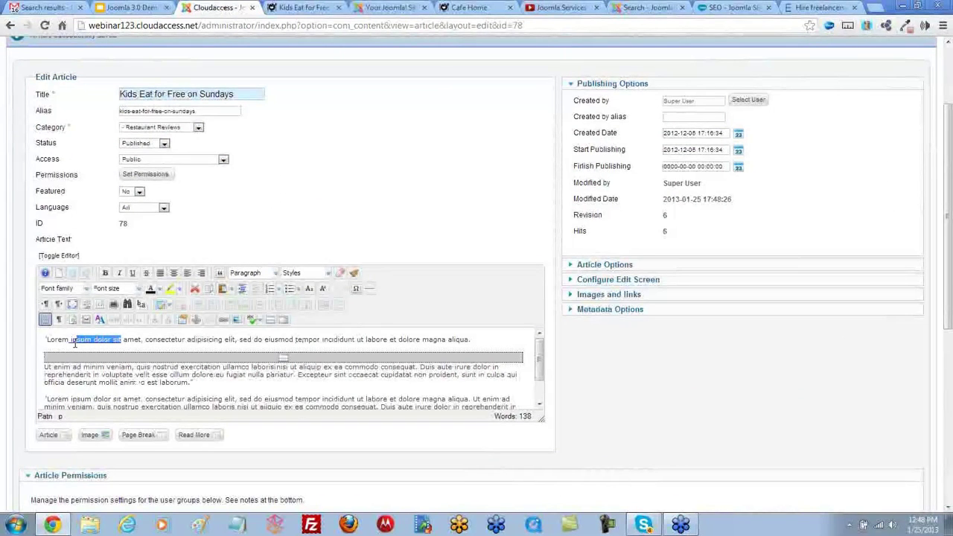
left_click(224, 320)
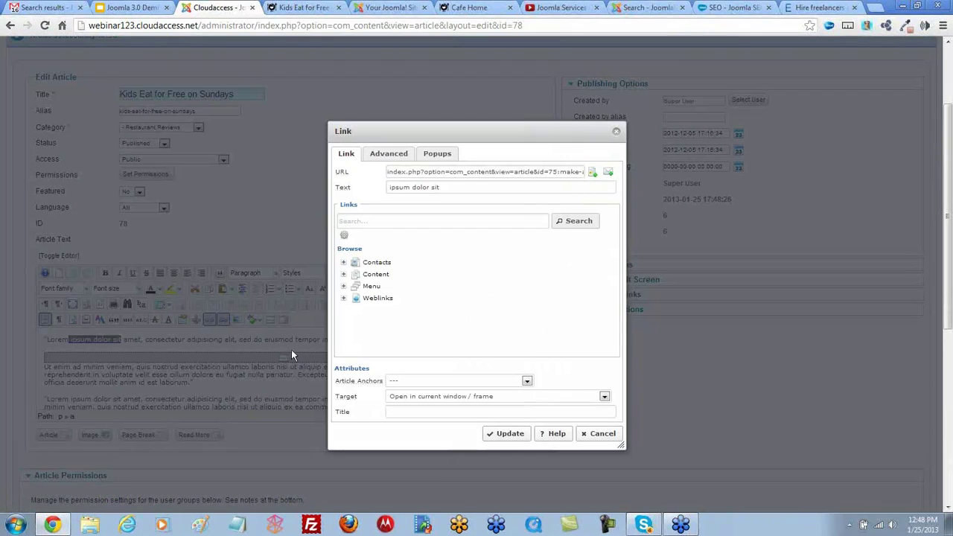
left_click(437, 154)
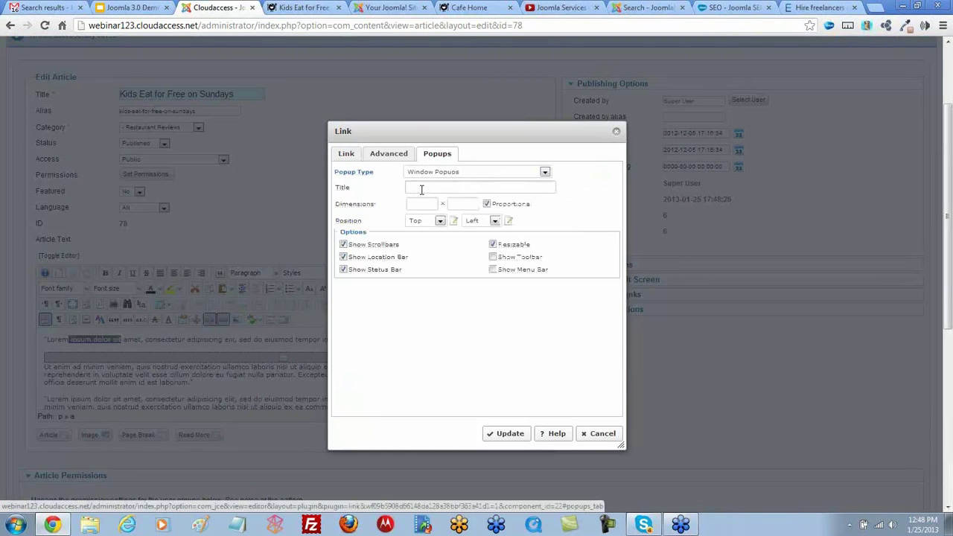
left_click(415, 190)
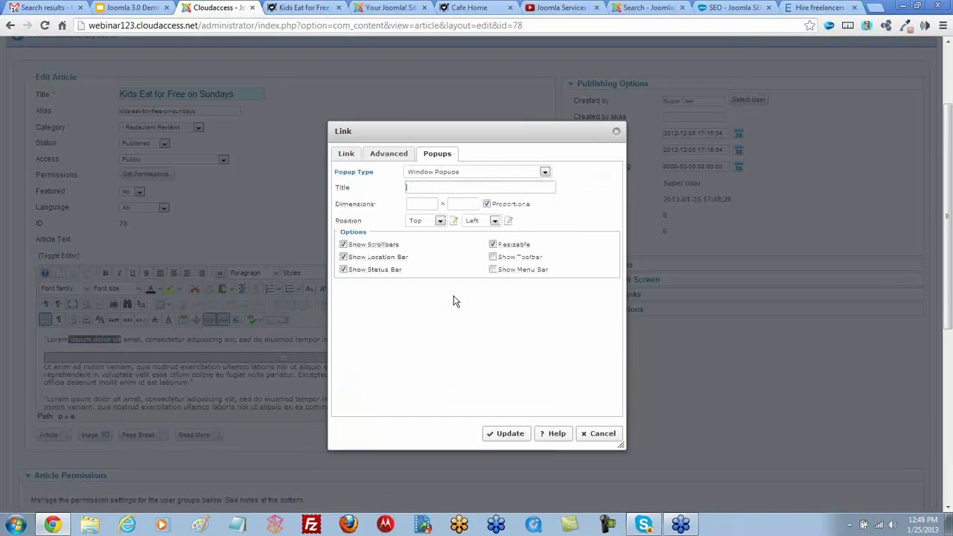
left_click(422, 205)
left_click(510, 434)
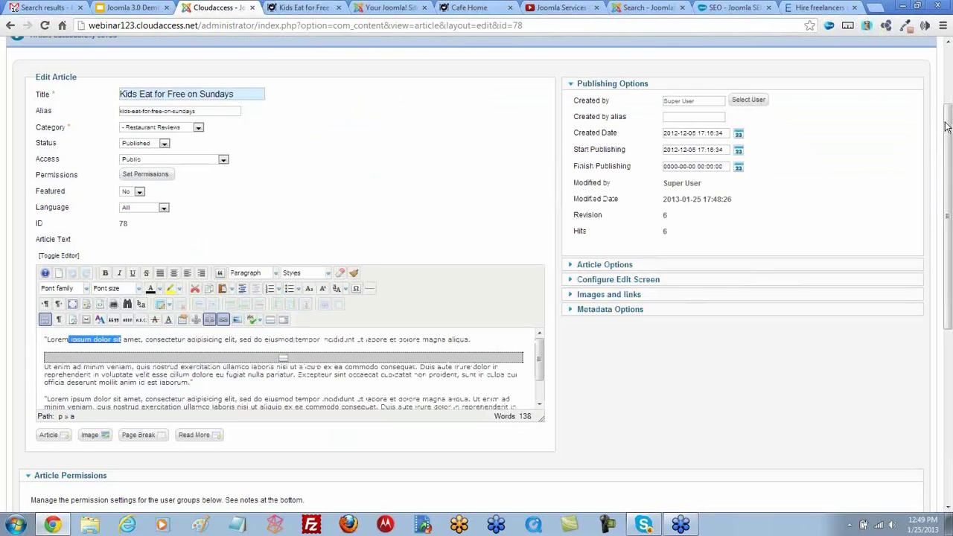